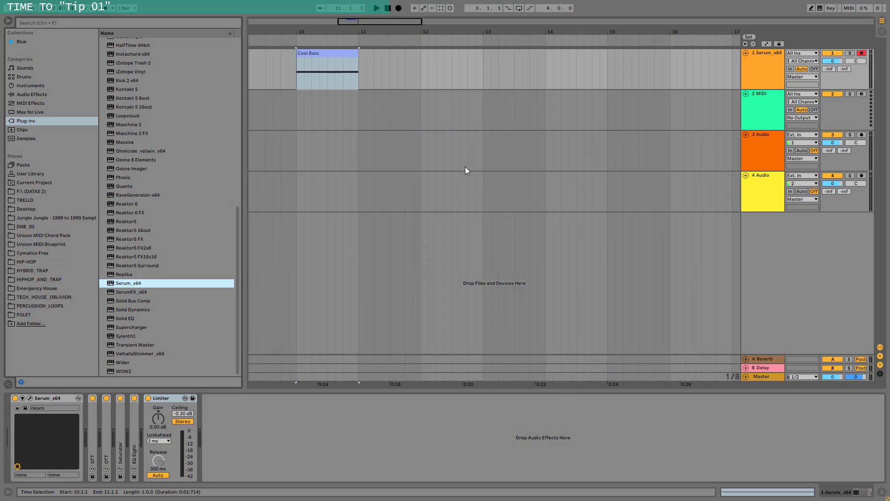
Audition the Cool Bass clip and save it to the Desktop as cool bass.als
click(338, 55)
key(space)
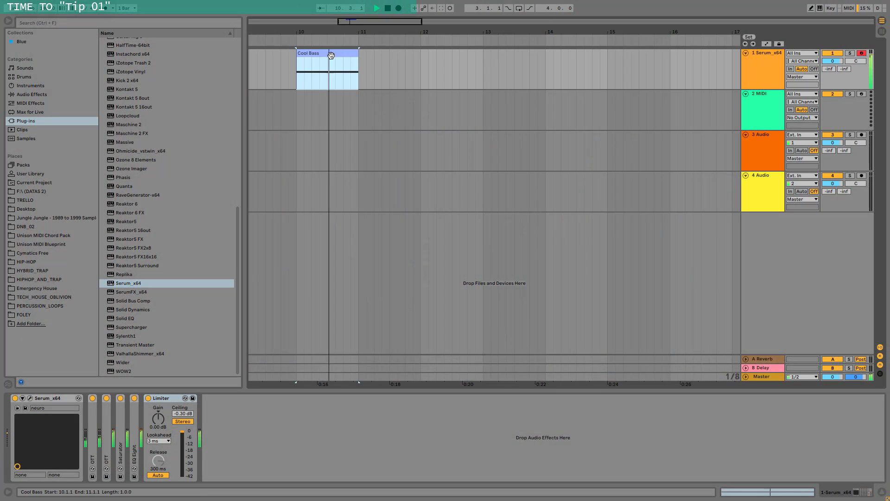
drag(330, 55, 26, 208)
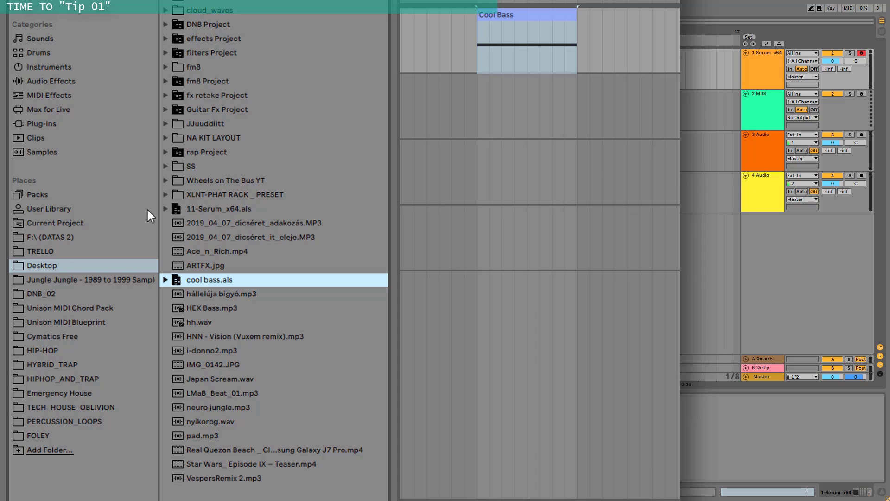
Save Cool Bass.alc into User Library > Letsynthesize > Basses > Dubstep Basses and load it onto track 2
click(61, 212)
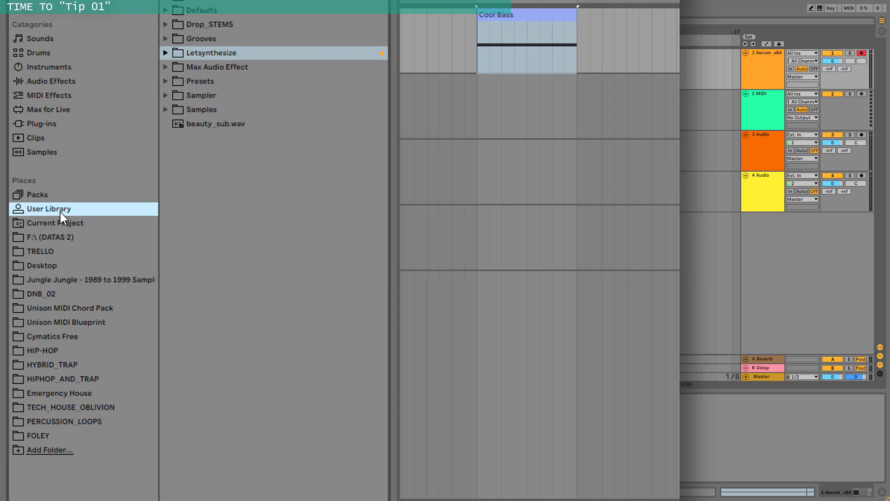
click(166, 52)
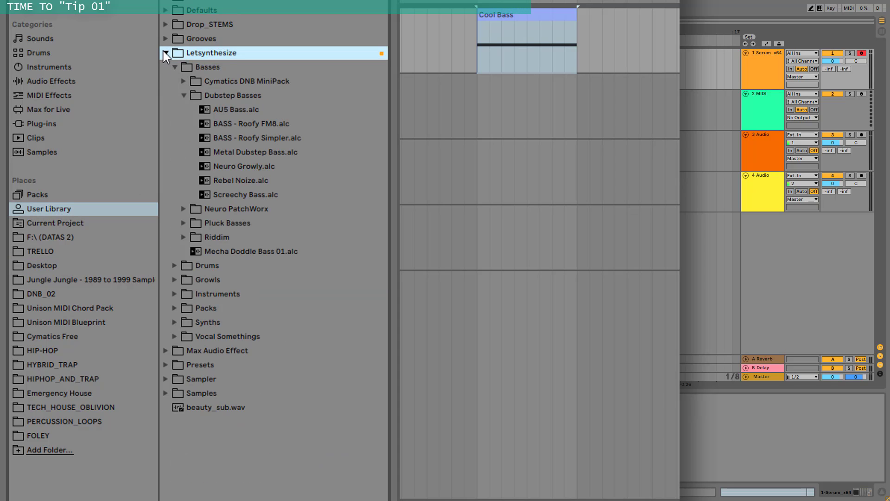
click(204, 65)
drag(522, 18, 340, 125)
drag(240, 134, 241, 134)
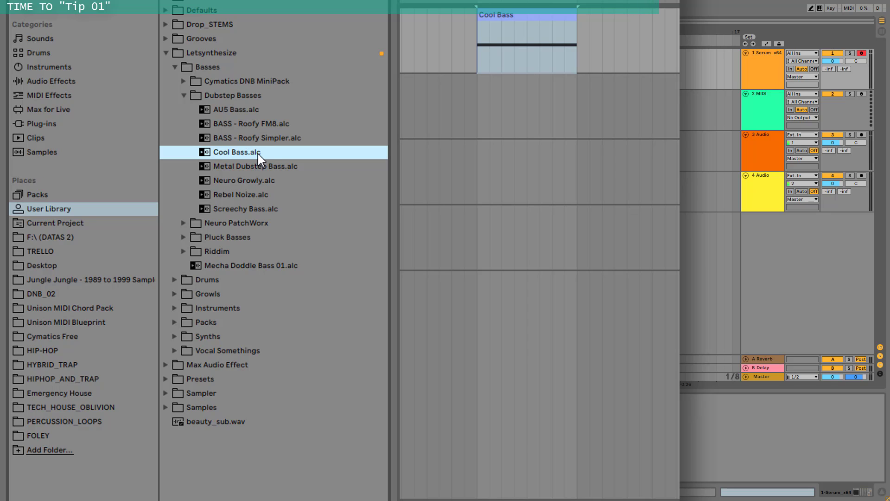
drag(205, 152, 577, 107)
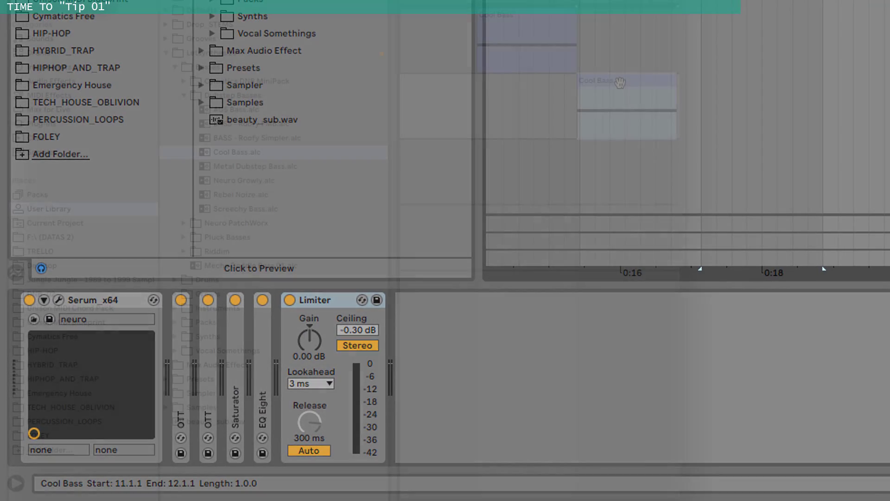
click(529, 383)
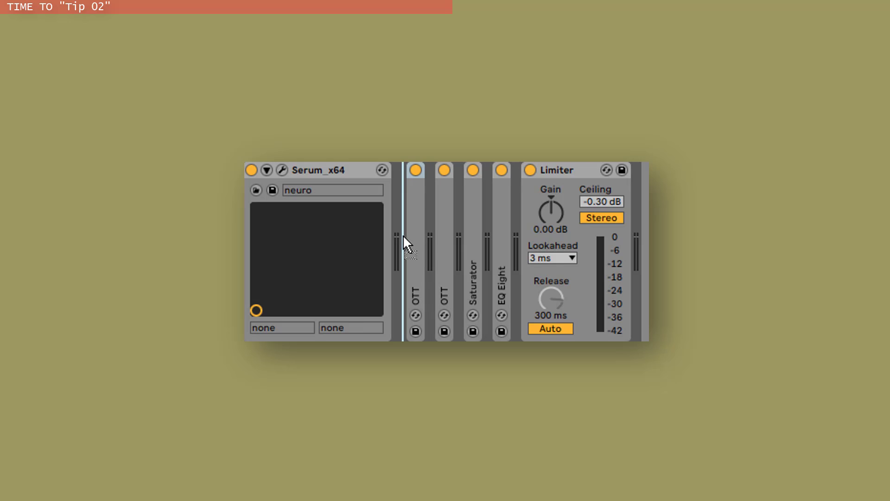
Insert SerumFX_x64 after Serum_x64 and group both devices into an Instrument Rack
drag(395, 233, 395, 233)
click(341, 166)
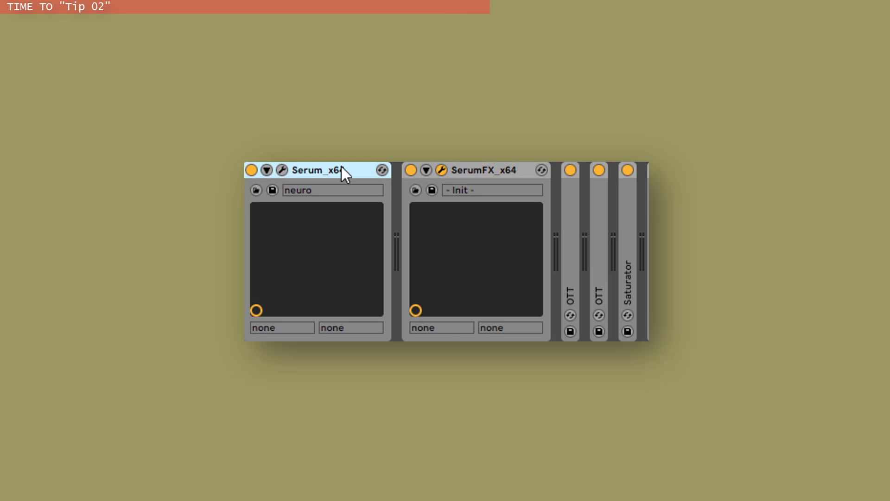
key(ctrl+a)
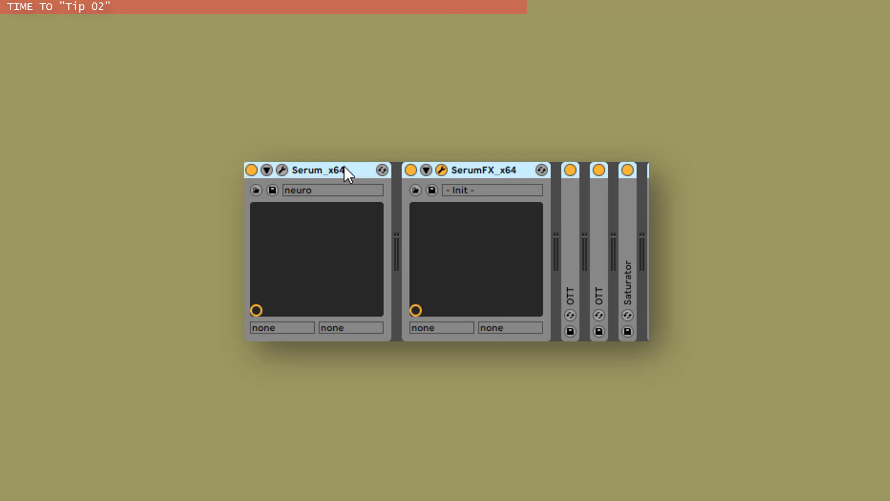
key(ctrl+g)
Add an Ext. Instrument chain to the rack with MIDI To set to 1-Instrument Rack
click(257, 203)
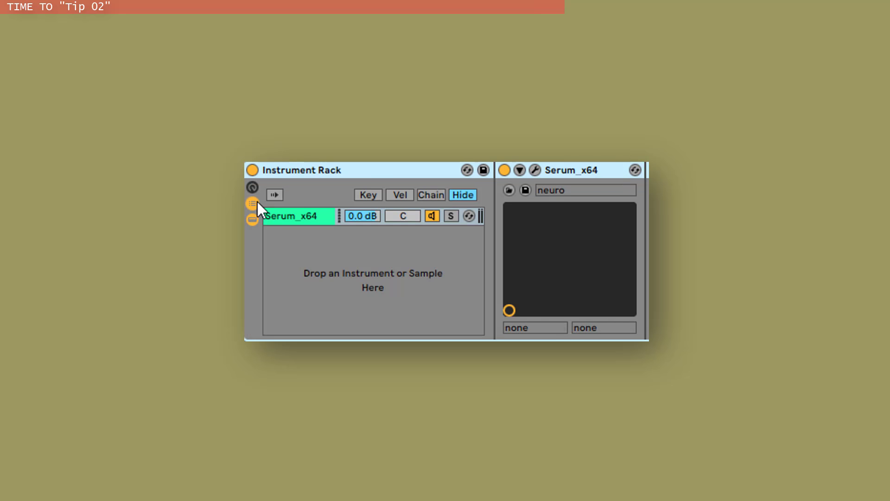
drag(393, 277, 352, 279)
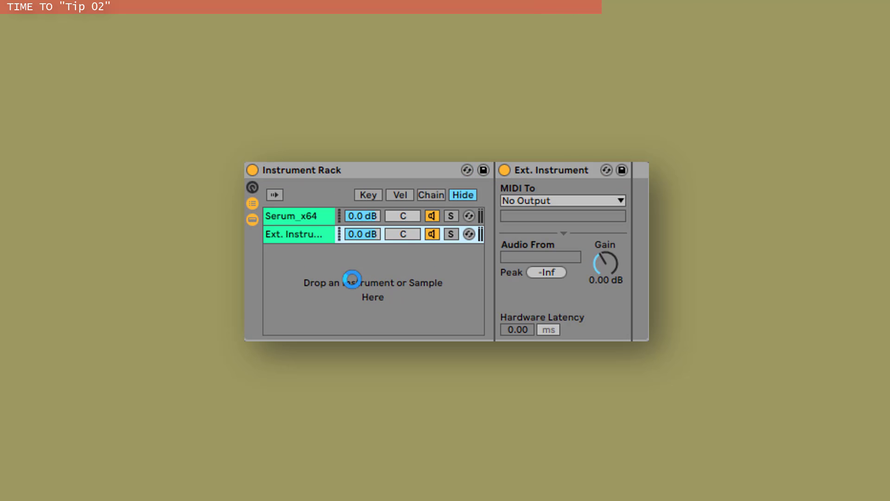
click(547, 200)
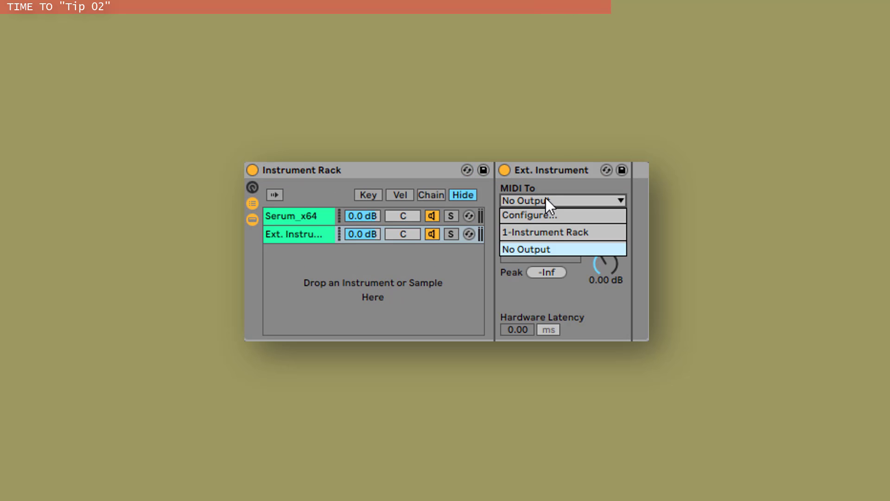
click(542, 234)
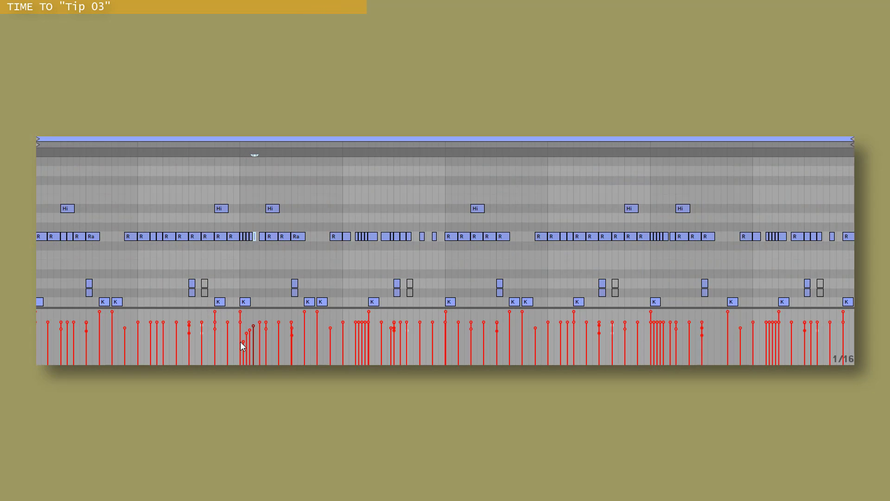
click(241, 342)
click(246, 335)
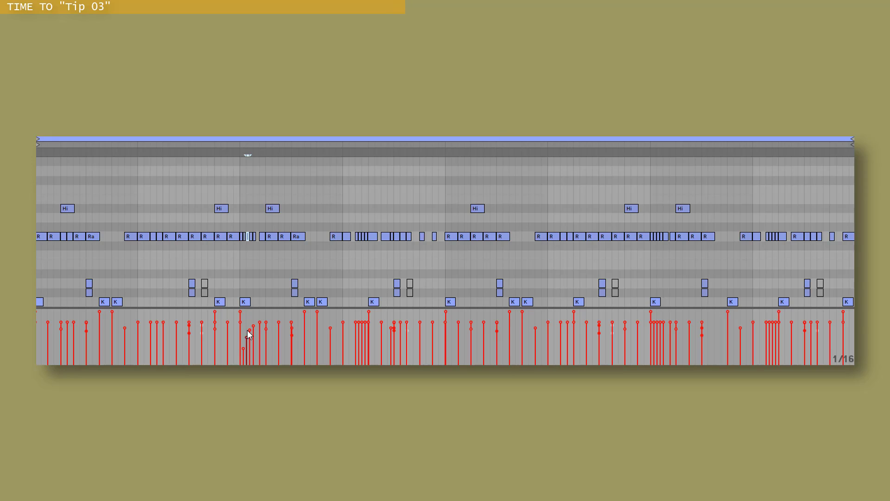
drag(247, 330, 250, 321)
key(ctrl+z)
key(ctrl+z)
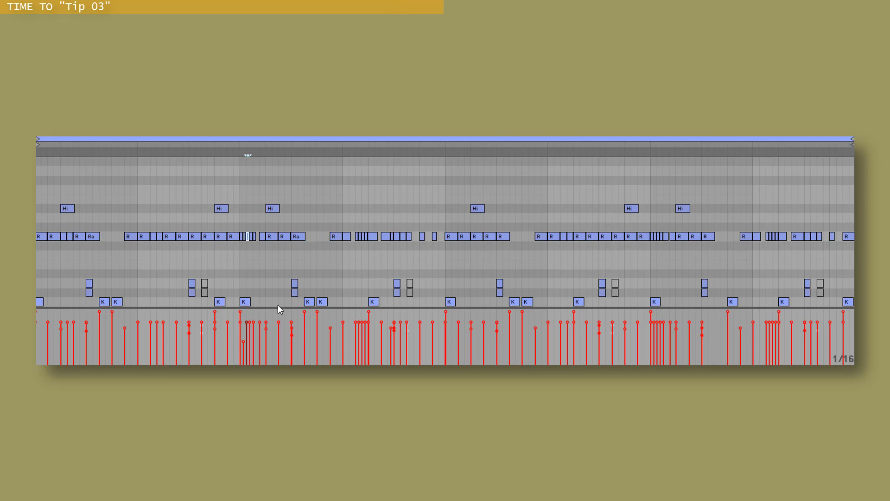
click(259, 322)
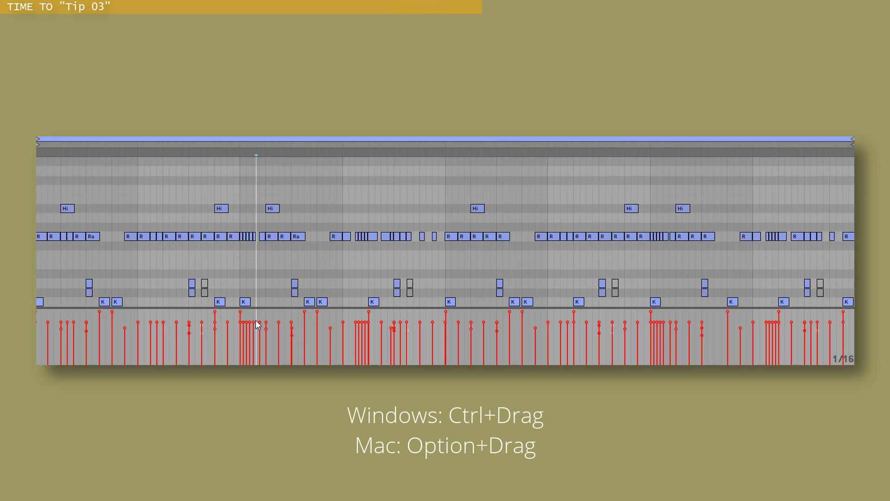
drag(238, 343, 239, 343)
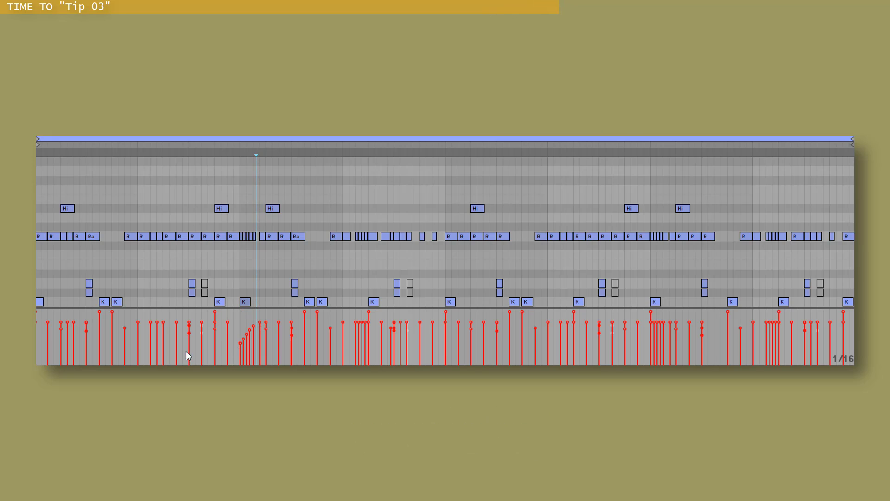
click(248, 302)
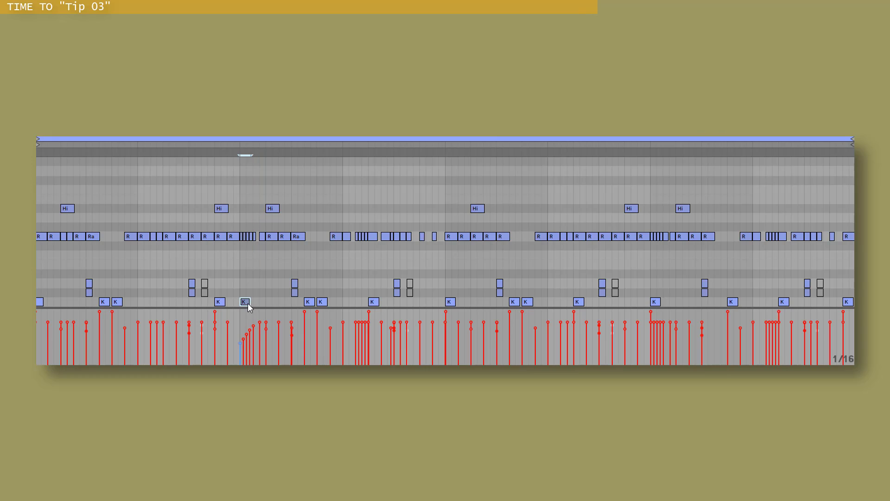
click(249, 270)
click(245, 229)
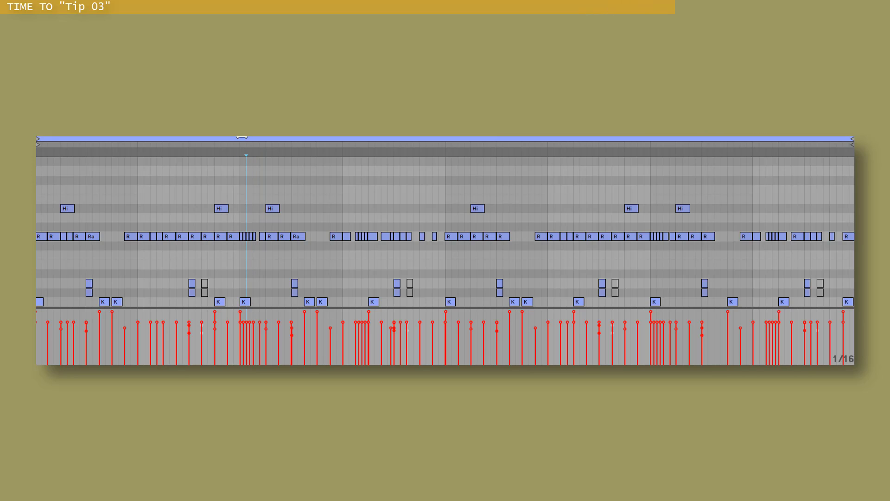
Zoom in on the RawX hi-hat roll and draw a rising soft-to-loud velocity ramp across it
drag(242, 137, 333, 255)
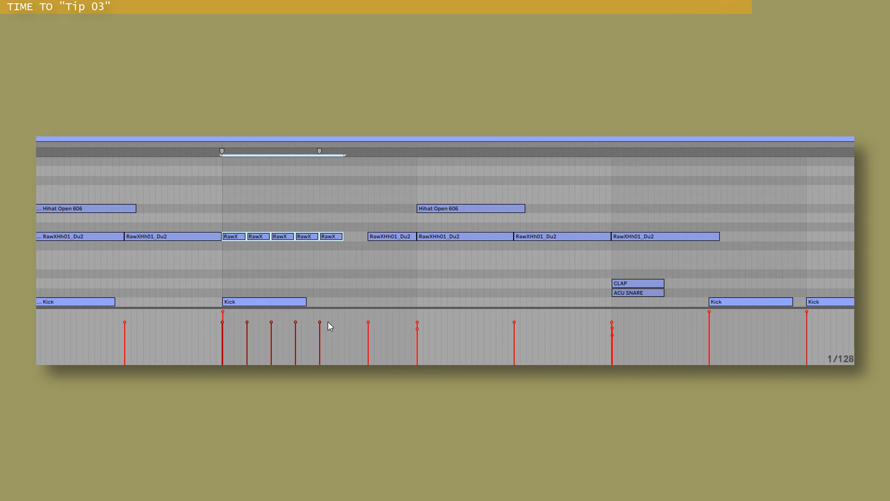
drag(327, 321, 212, 356)
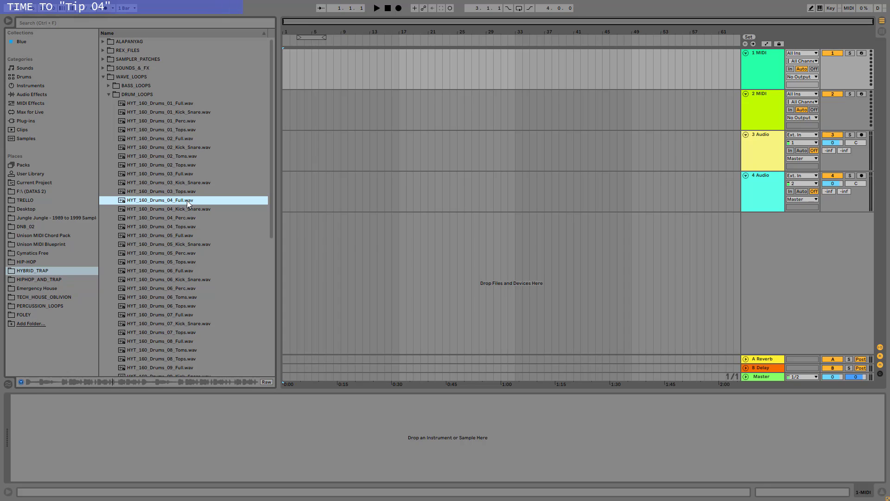
Place HYT_160_Drums_04_Full.wav at bar 17, convert it to a new MIDI track, and open its notes
drag(188, 200, 398, 58)
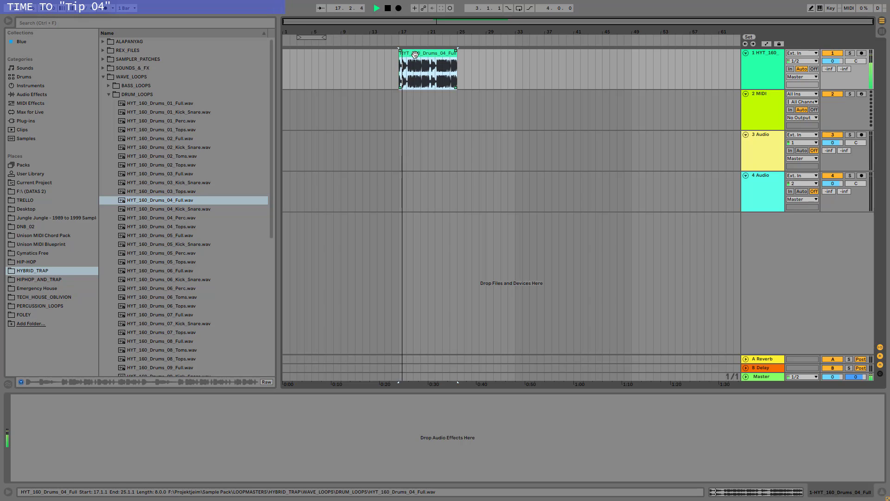
key(space)
right_click(415, 54)
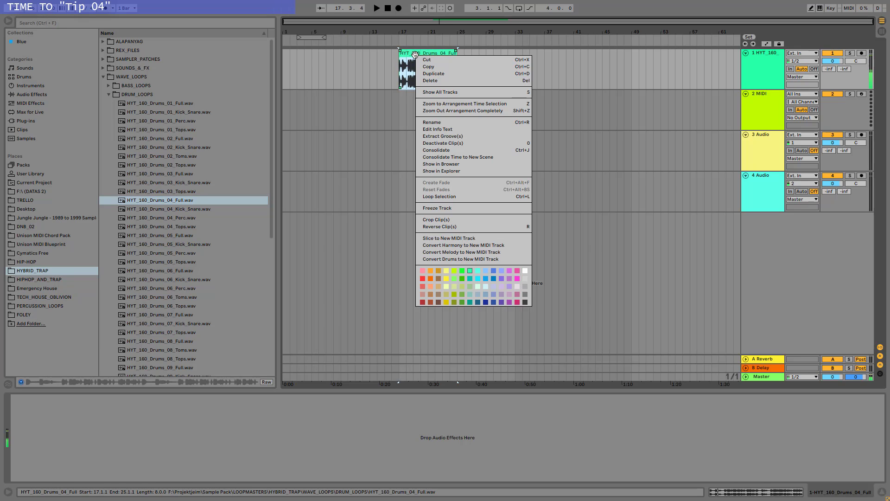
click(469, 258)
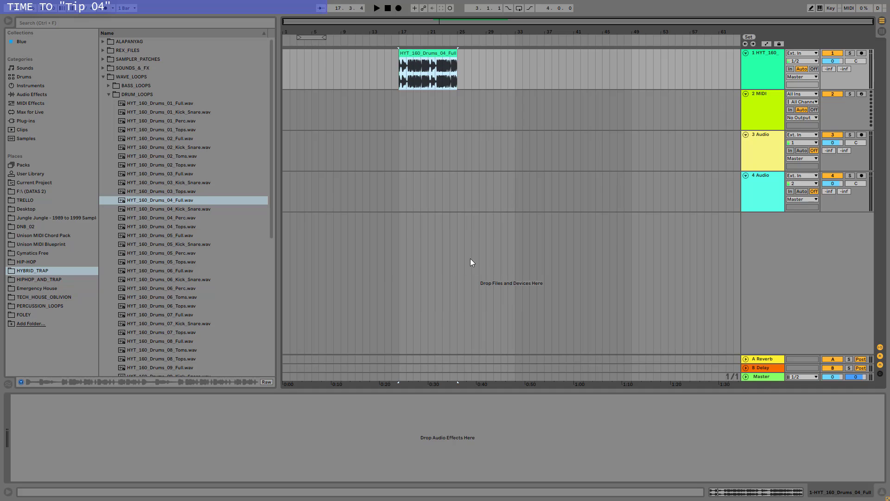
double_click(446, 96)
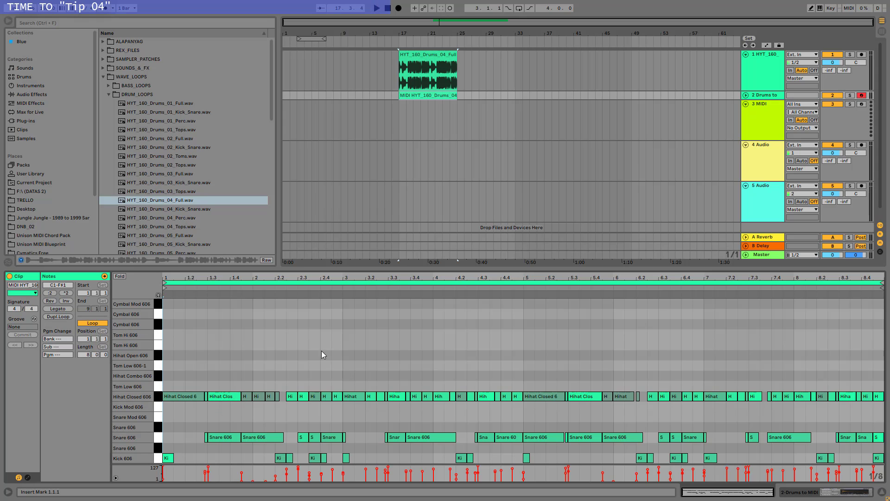
Solo track 2, Drums to MIDI
click(850, 95)
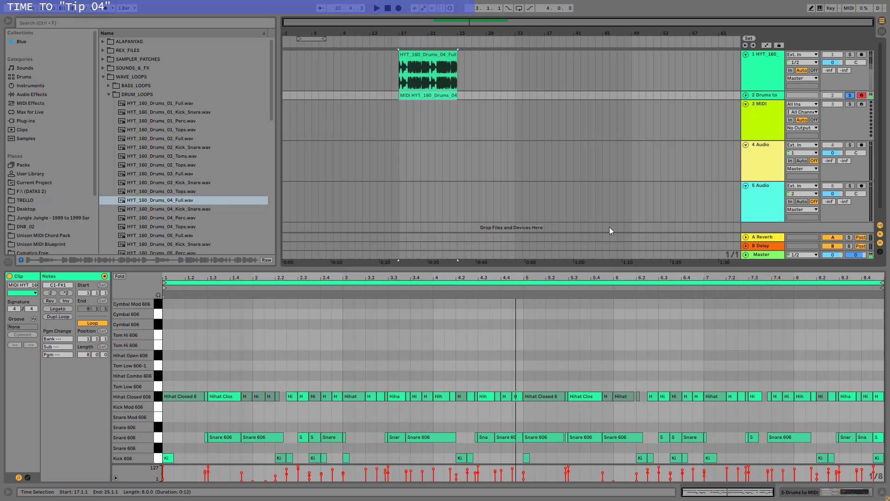
Show the drum rack and preview HYT_Kick_01.wav from SOUNDS_&_FX > DRUM_HITS > KICKS
click(769, 96)
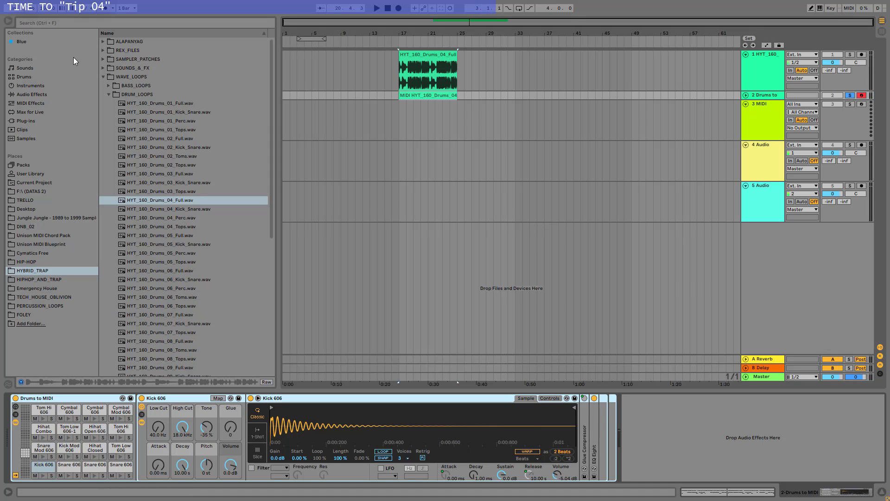
click(102, 68)
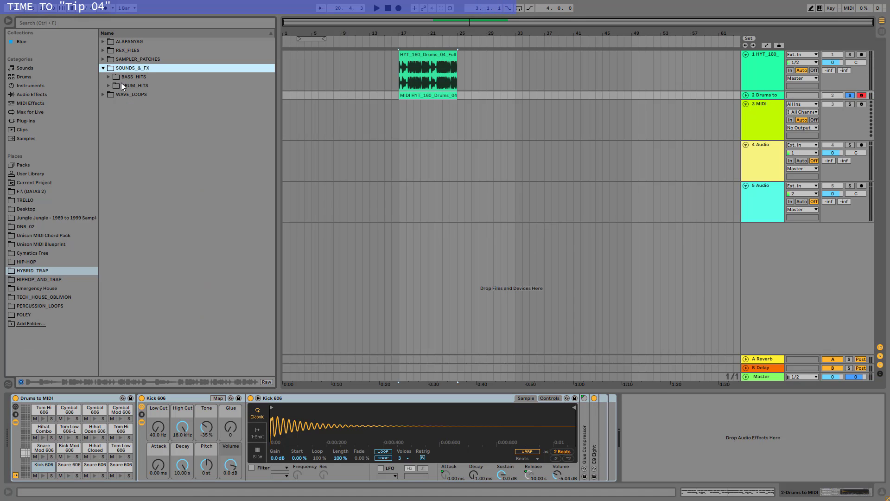
click(109, 86)
click(115, 103)
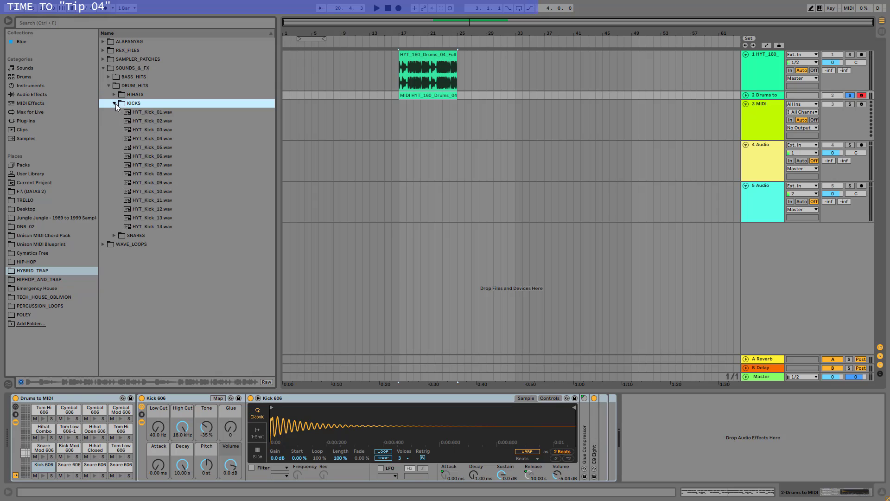
click(149, 113)
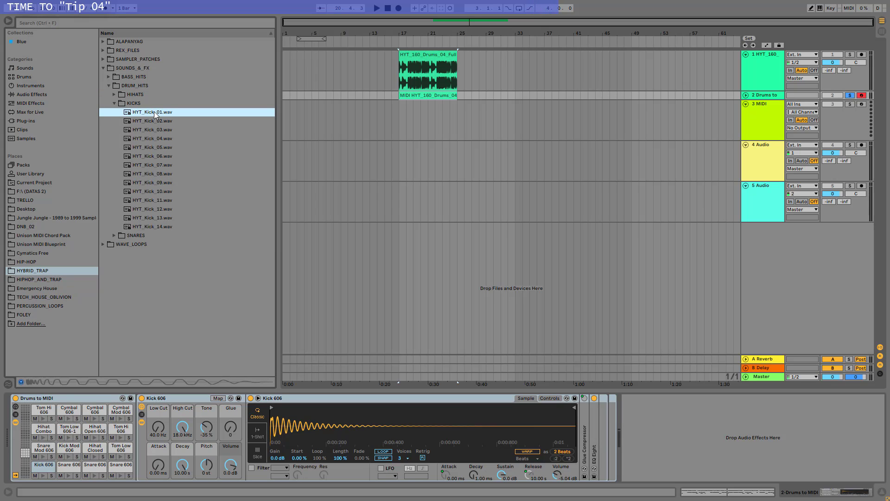
Preview HYT_Snare_02.wav from the SNARES folder for the Snare 606 pad, then unfold the Drums to MIDI track
scroll(301, 429, up, 5)
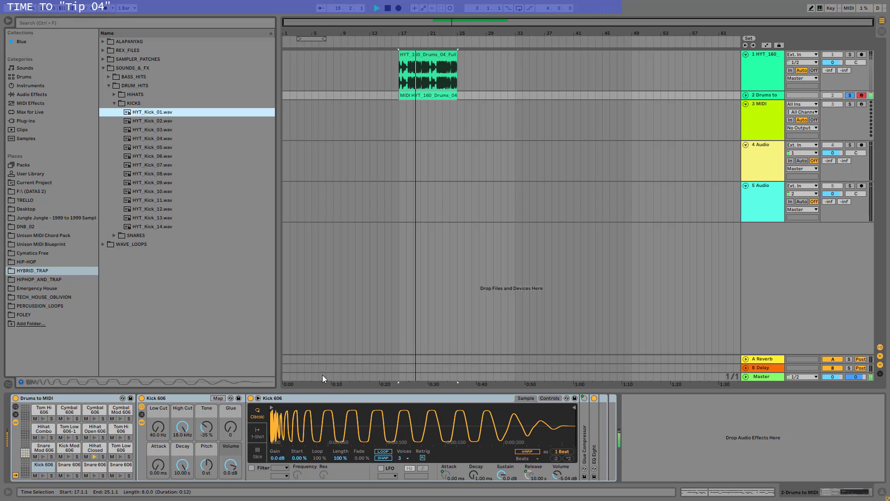
click(113, 103)
click(113, 111)
key(Down)
key(Down)
click(89, 469)
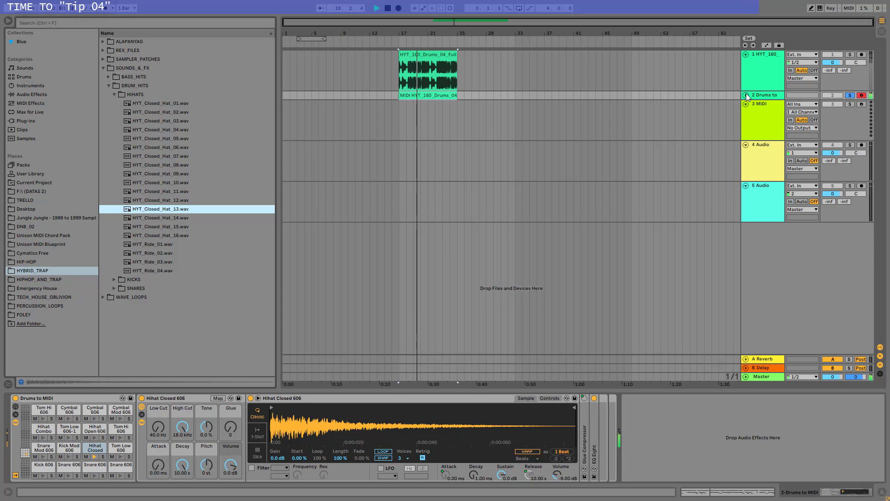
click(746, 94)
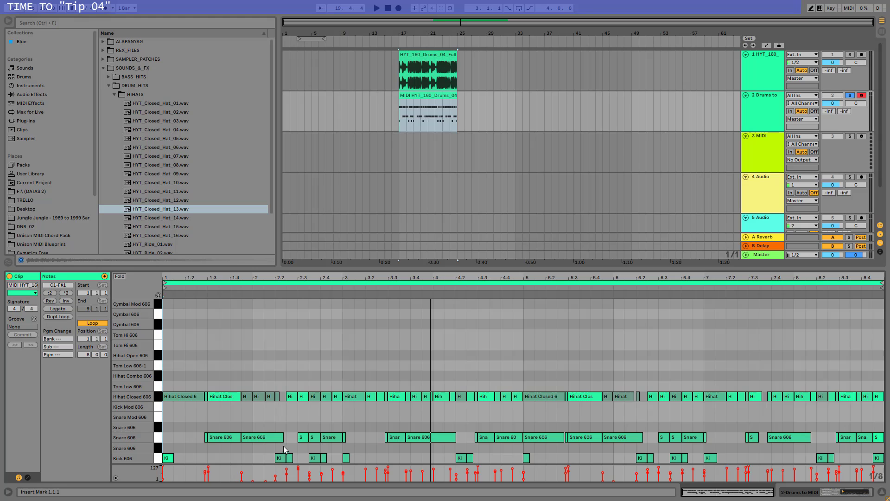
Play the clip and delete seven stray Snare 606 notes around bars 2–4
key(space)
click(229, 437)
click(311, 437)
click(332, 437)
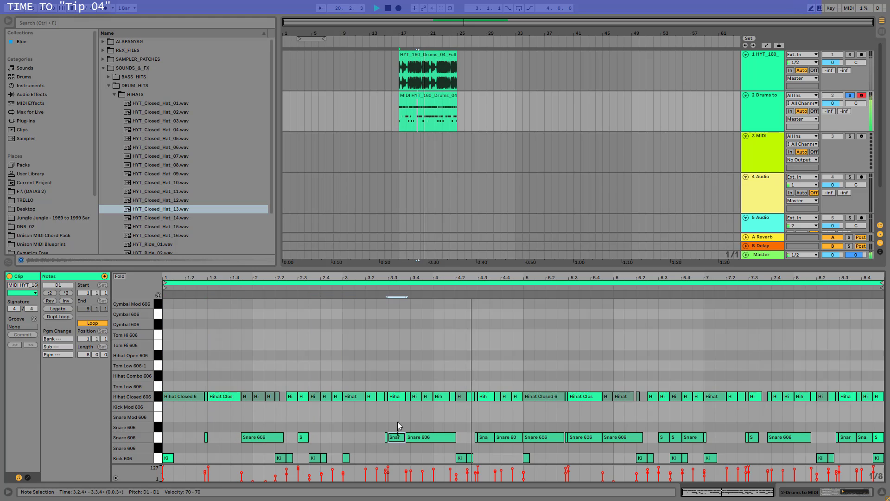
click(397, 437)
click(407, 436)
click(484, 437)
click(497, 437)
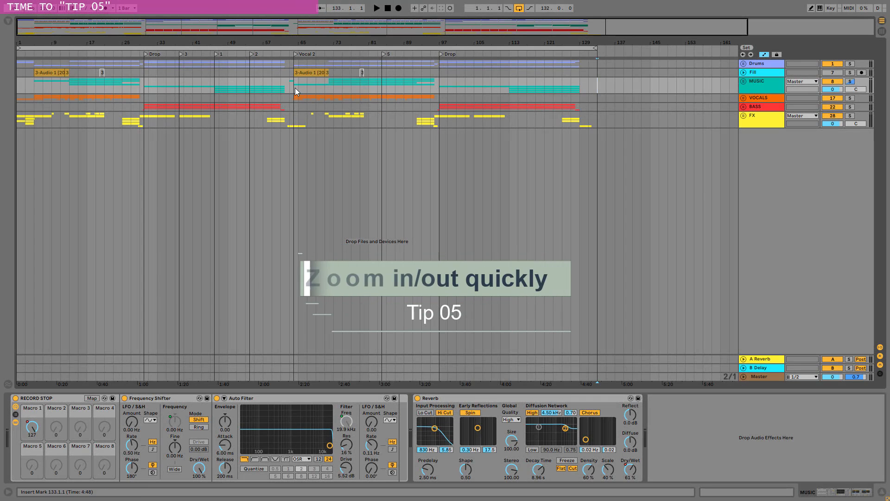
Select bars 64–77 on MUSIC, zoom in to fit them, then zoom back out to the full song
drag(295, 88, 335, 85)
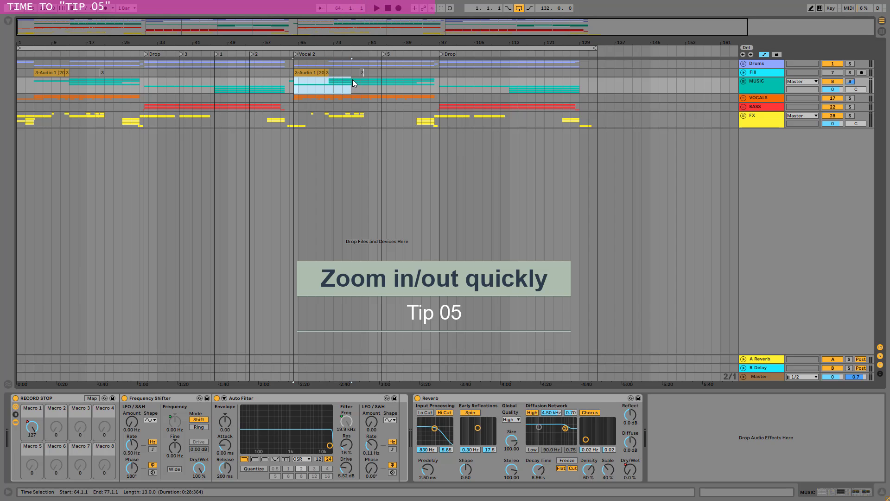
key(z)
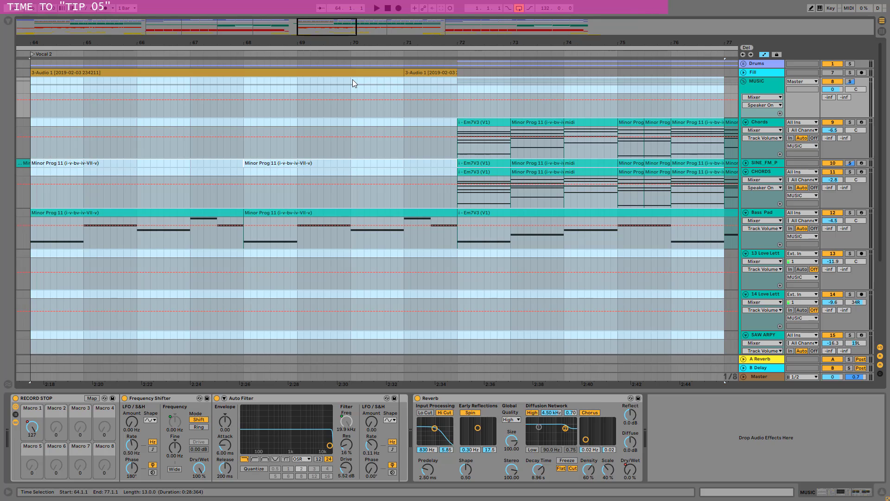
key(x)
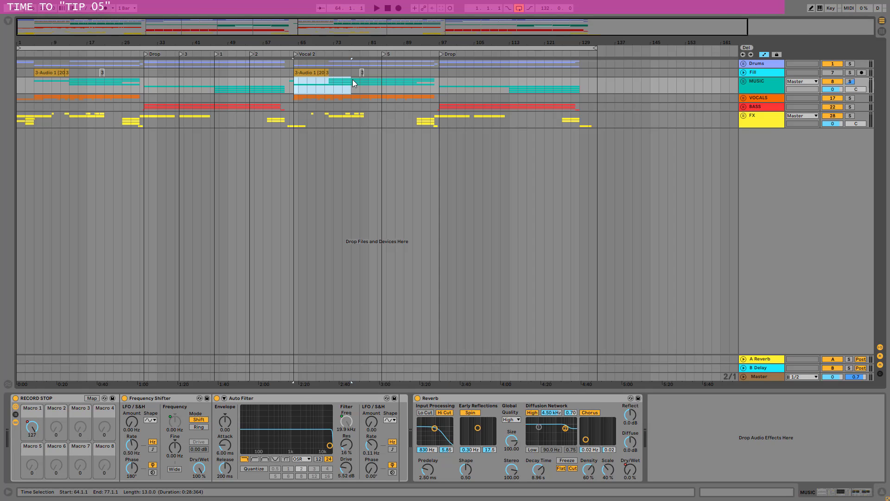